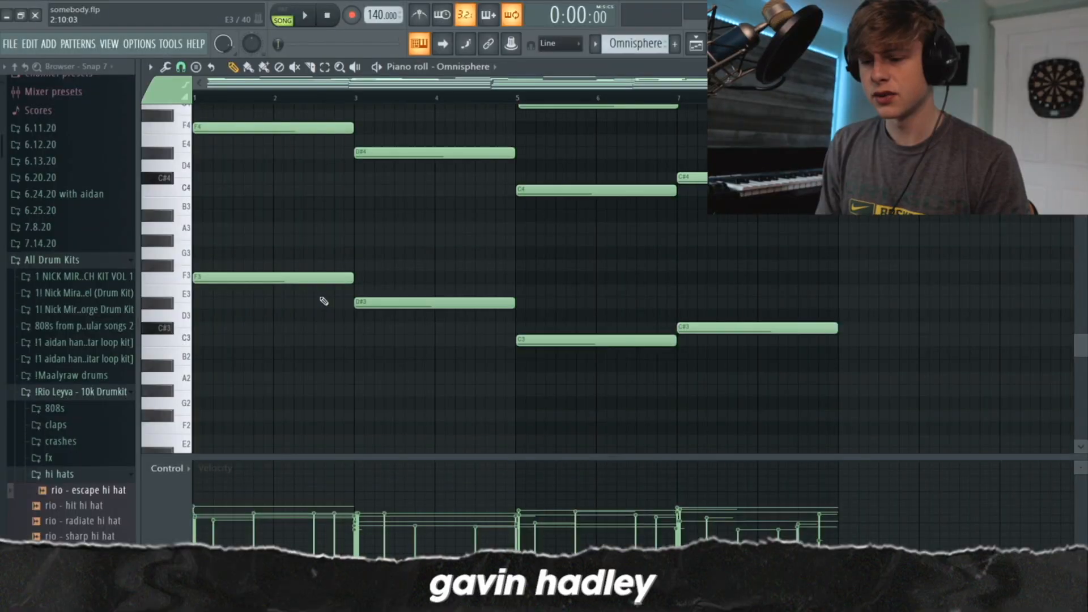
Step: Try transposing the long G5 chord note at bar 3 down an octave, and return it to G5
drag(323, 299, 432, 278)
scroll(432, 278, down, 3)
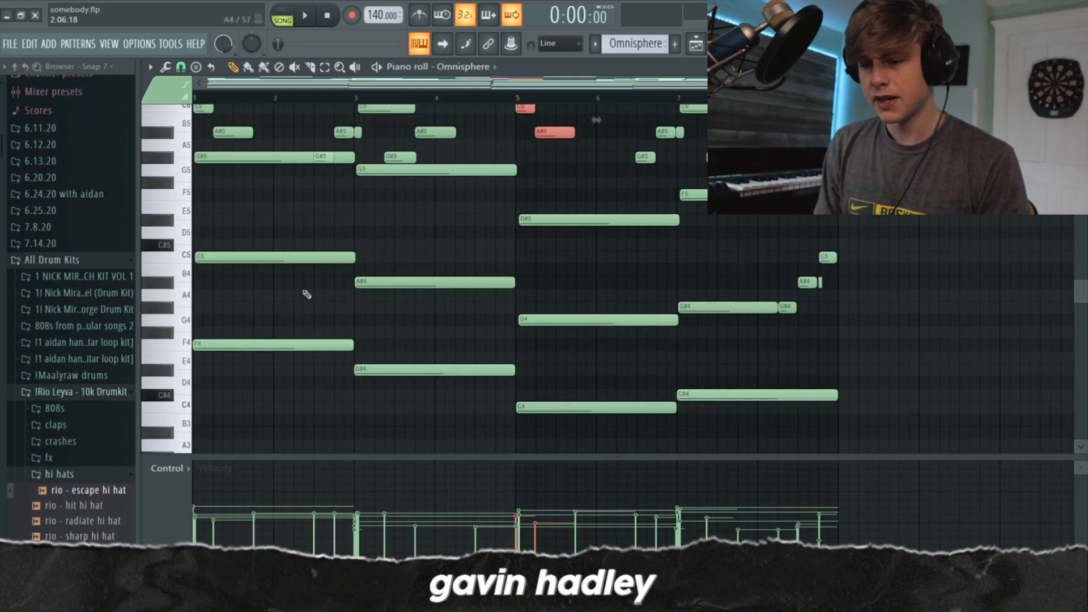
scroll(307, 294, up, 1)
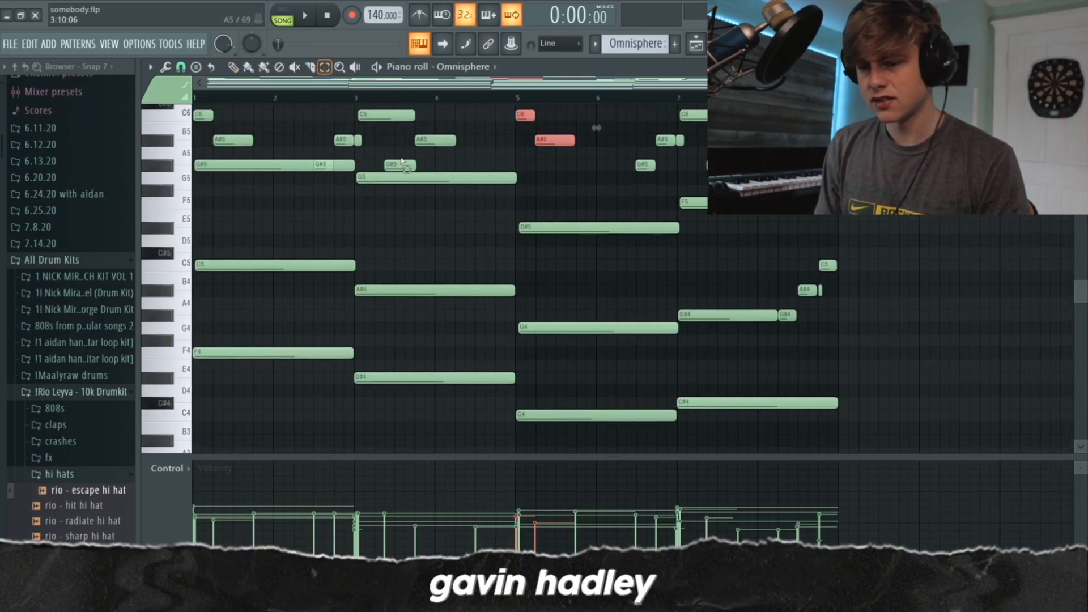
click(442, 177)
key(ctrl+Down)
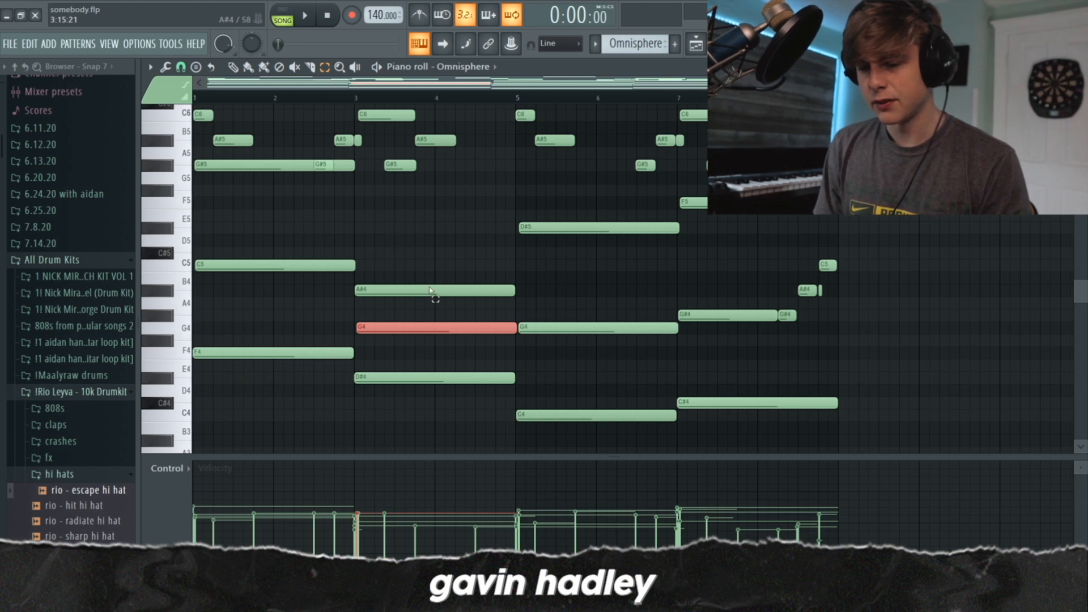
key(ctrl+Up)
Step: Examine the C4 and C#4 chord notes at bars 5 and 7 and their doubles an octave lower
scroll(576, 369, down, 4)
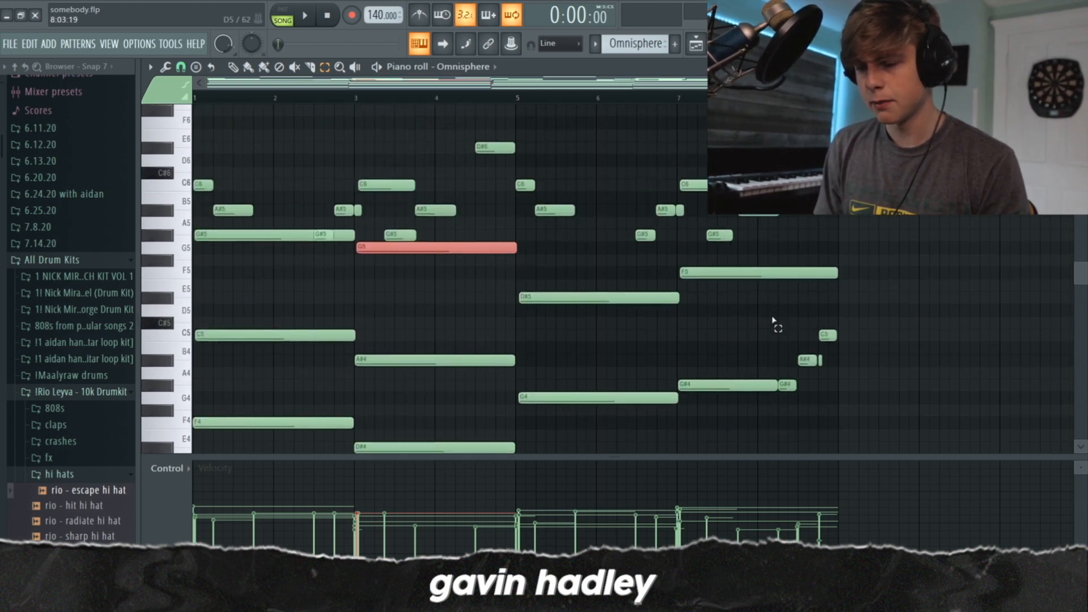
click(604, 378)
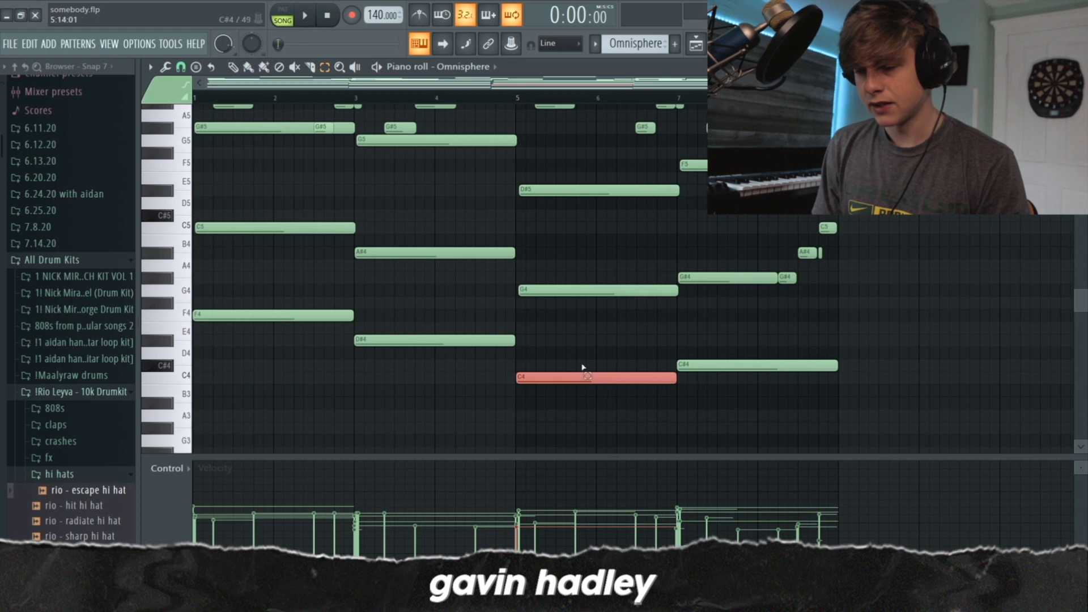
click(582, 367)
mouse_move(695, 392)
mouse_down()
mouse_move(699, 356)
mouse_move(563, 355)
mouse_move(678, 383)
mouse_up()
drag(633, 350, 753, 400)
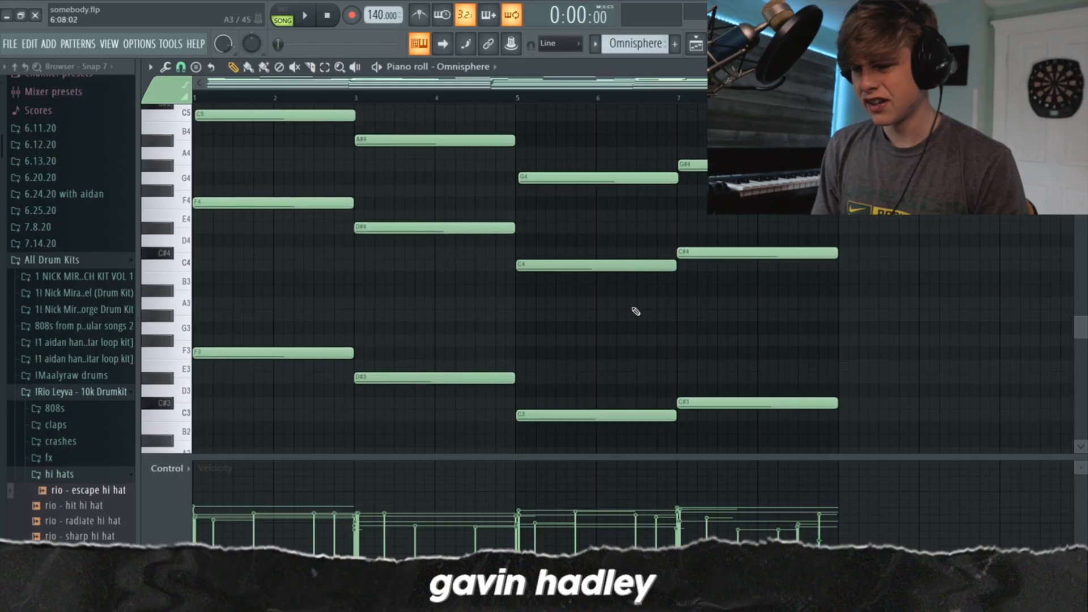
scroll(636, 311, up, 4)
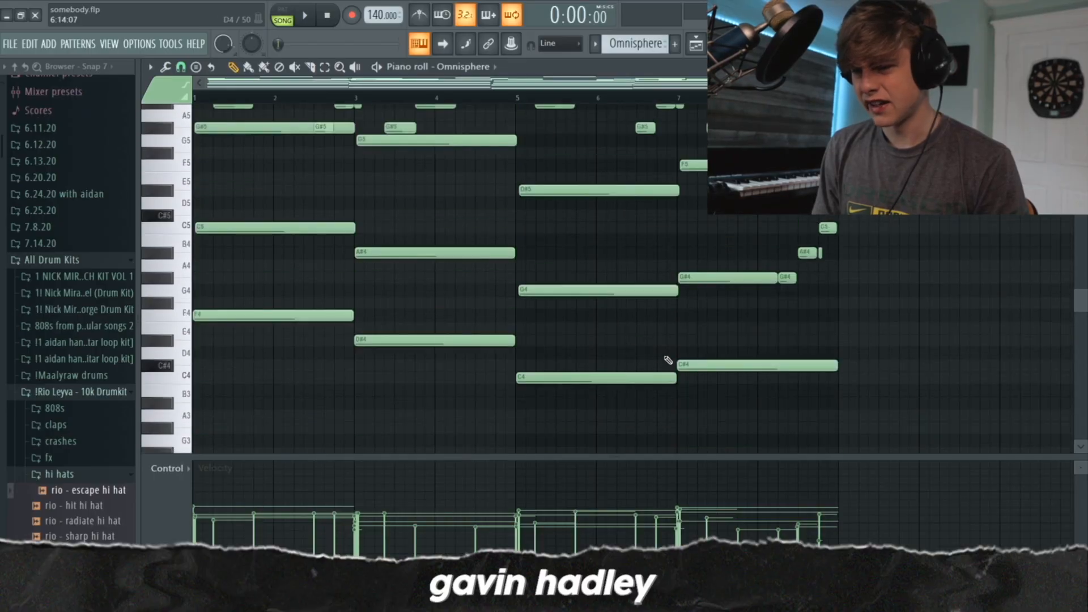
scroll(658, 374, down, 5)
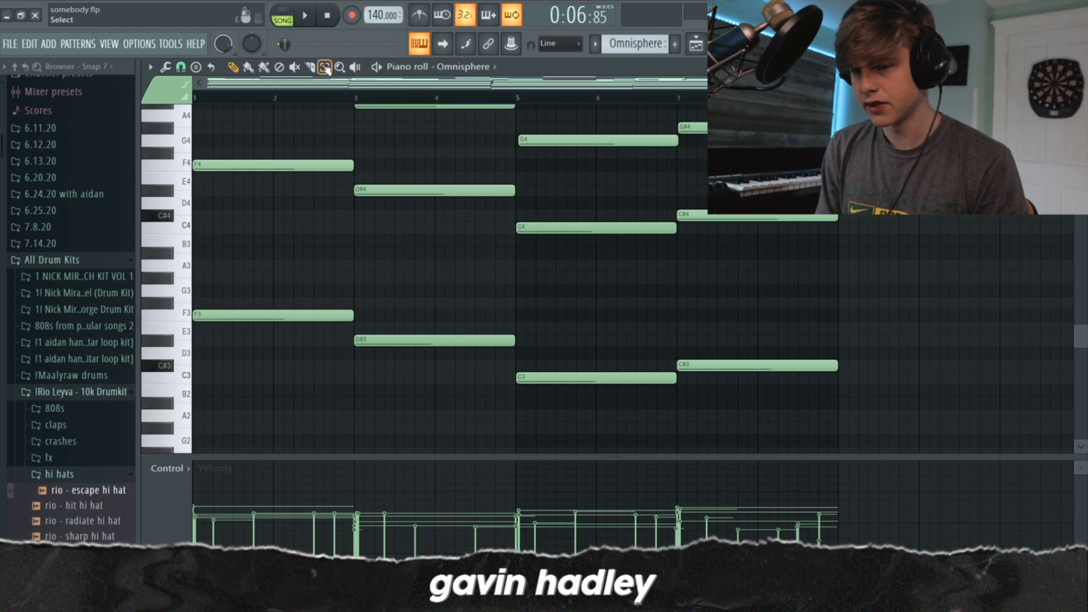
Step: Audition the Omnisphere chords in slices across bars 1 to 8 with the Playback tool
click(585, 129)
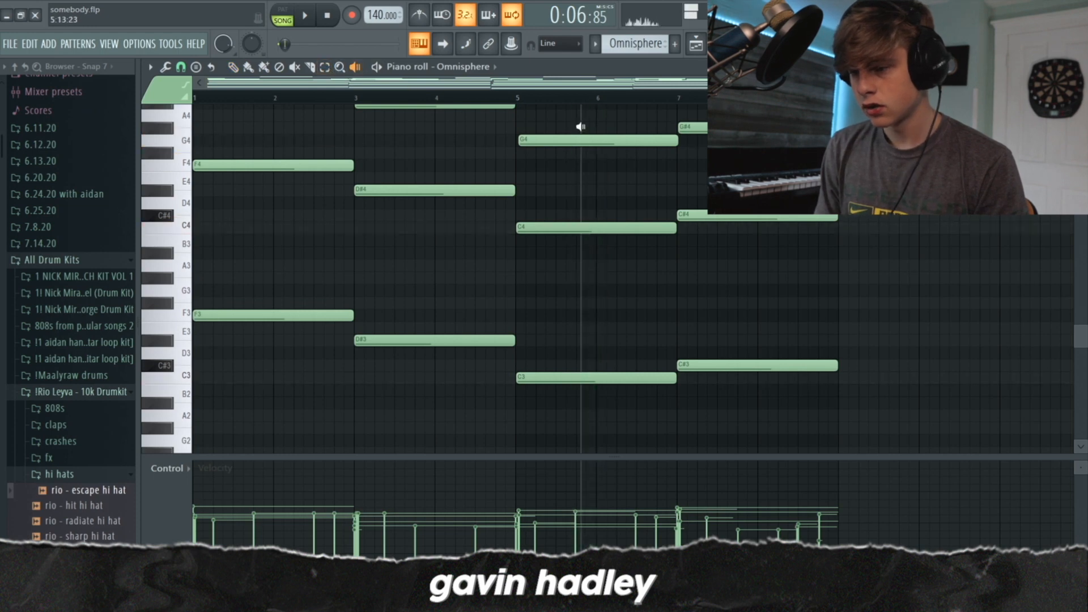
click(731, 129)
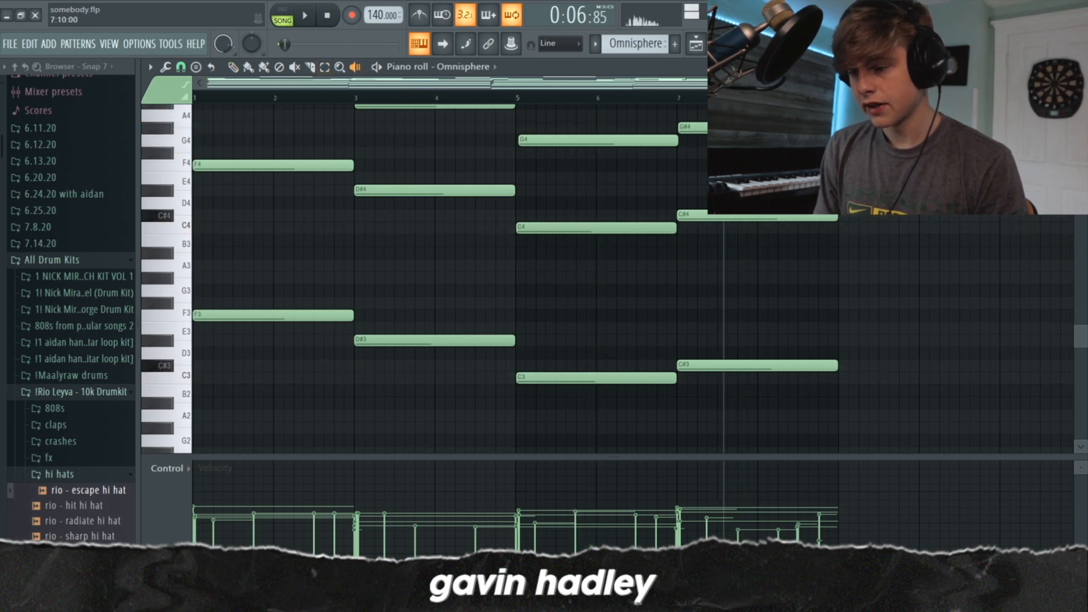
scroll(457, 283, up, 5)
scroll(391, 364, down, 4)
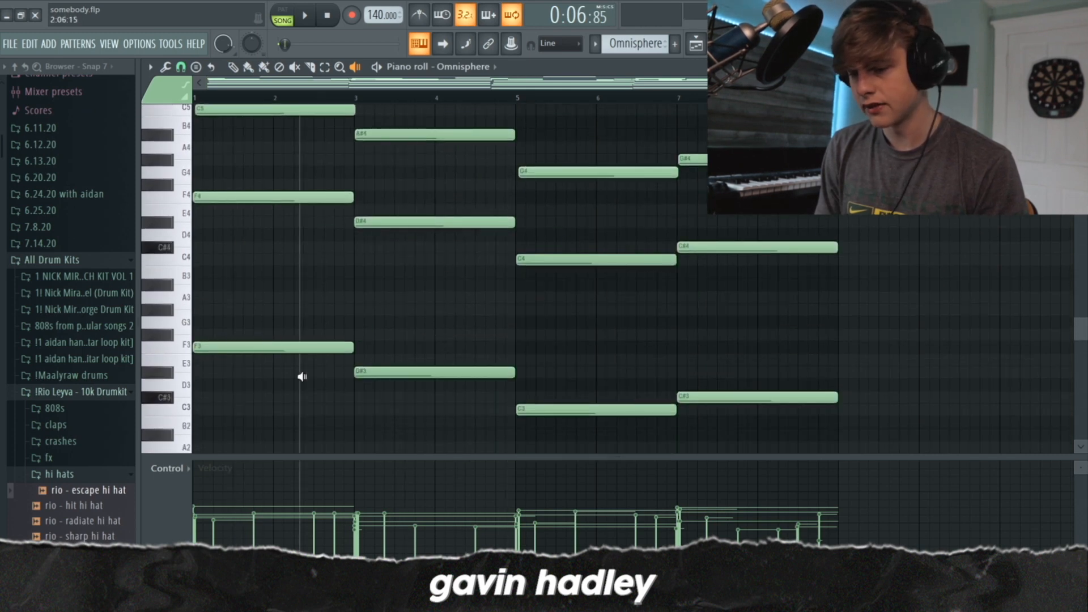
scroll(524, 396, down, 2)
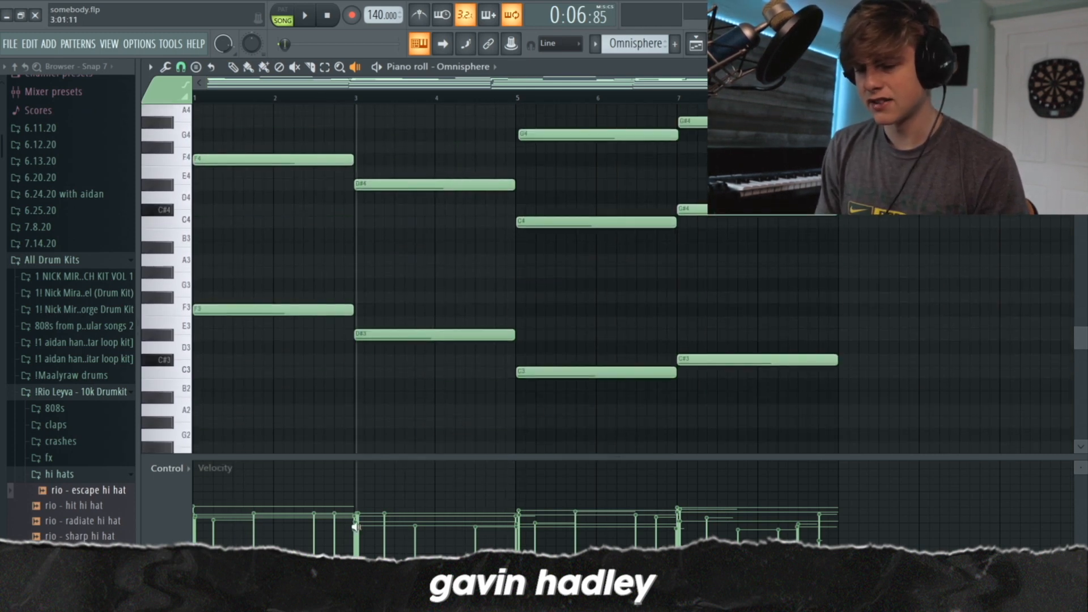
scroll(461, 497, up, 6)
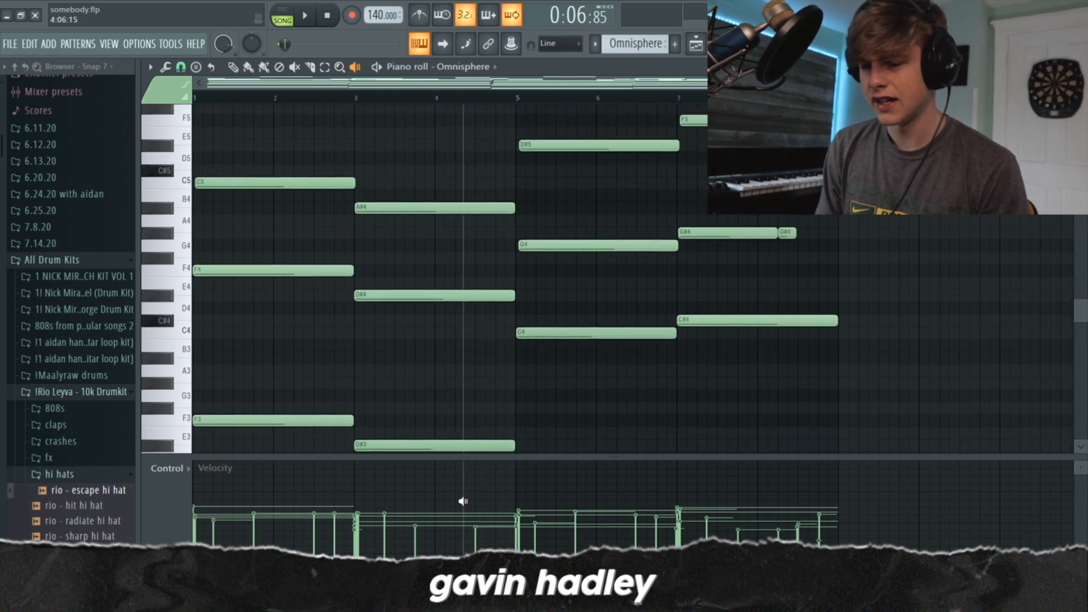
scroll(457, 493, up, 3)
scroll(394, 468, down, 3)
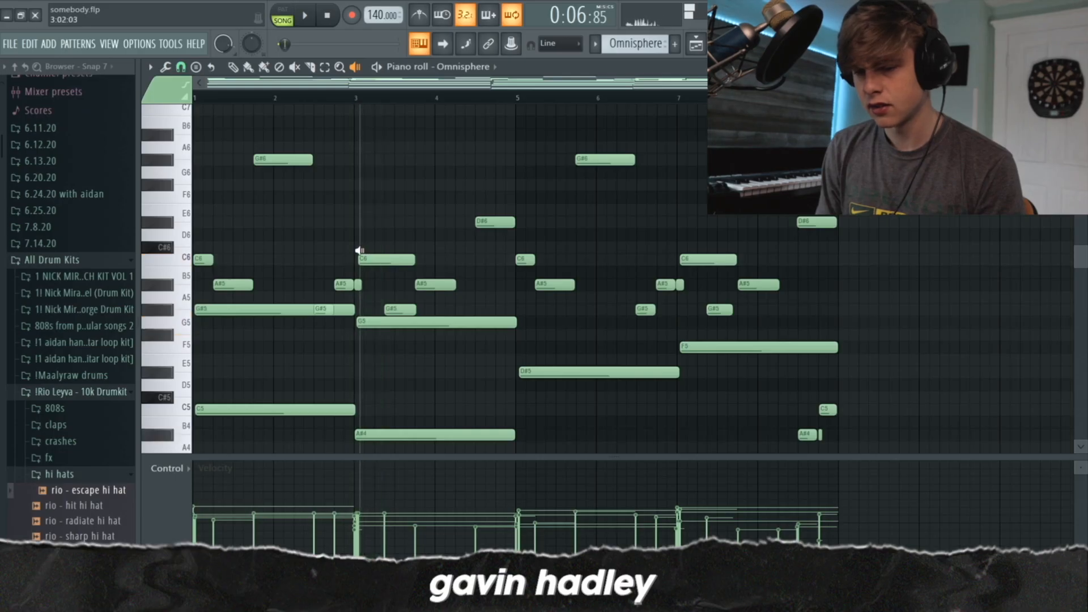
Step: Try transposing the high G#6 melody note in bar 1 down an octave, and return it to G#6
key(space)
scroll(268, 218, down, 3)
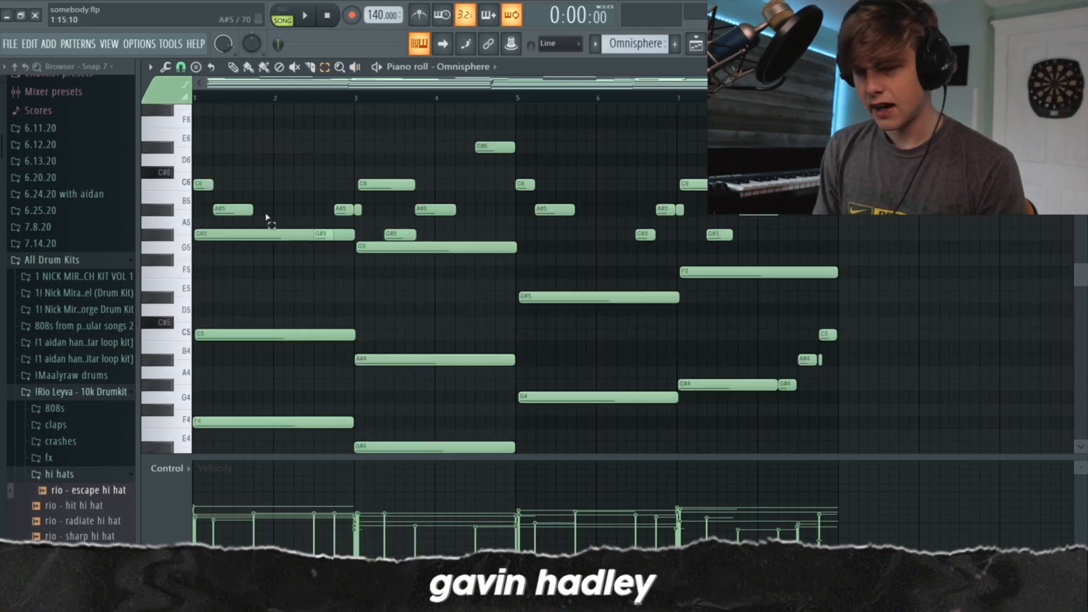
scroll(266, 217, up, 3)
click(263, 198)
key(ctrl+Down)
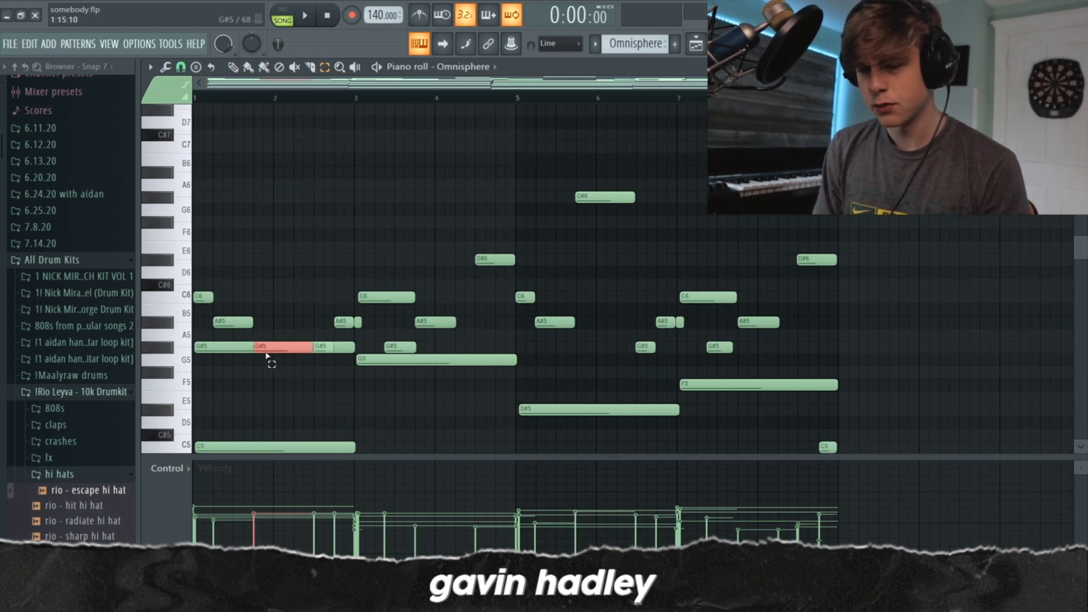
key(ctrl+Up)
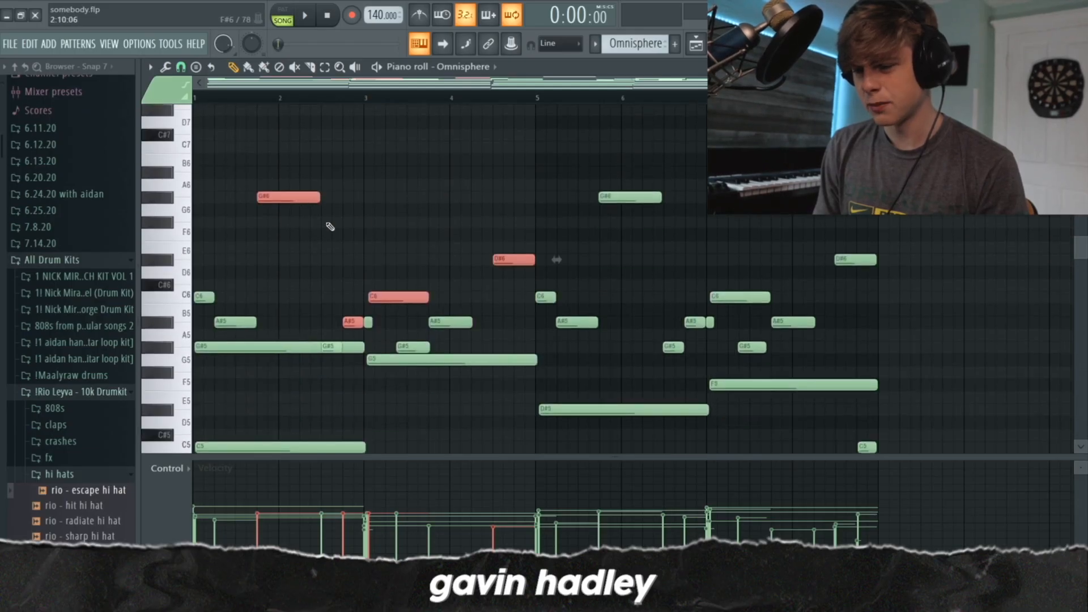
Step: Play the Omnisphere pattern from the start and inspect the short notes at the end of bar 8
key(space)
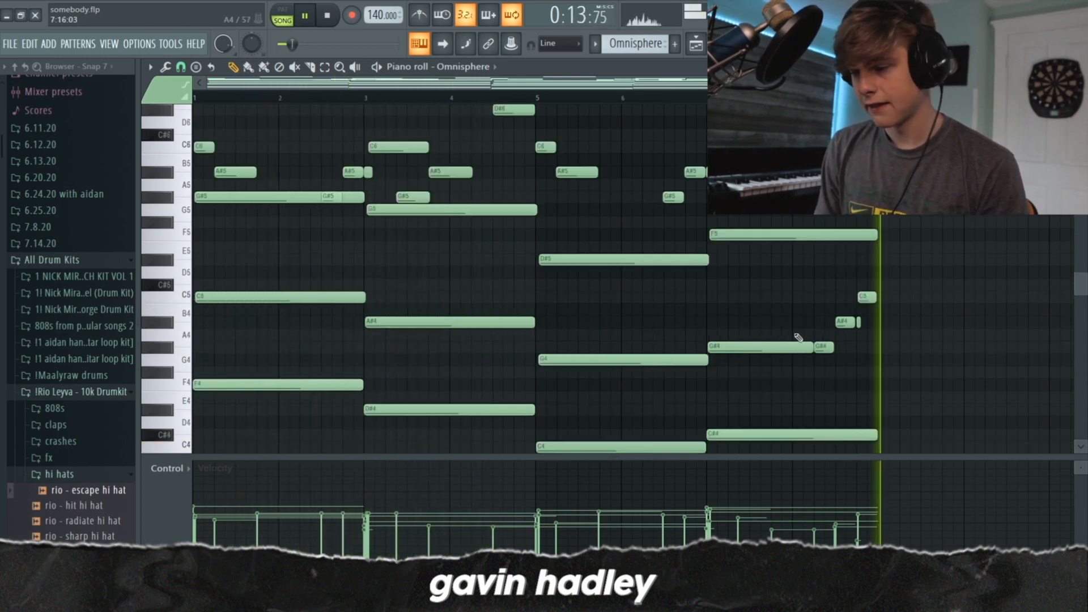
key(space)
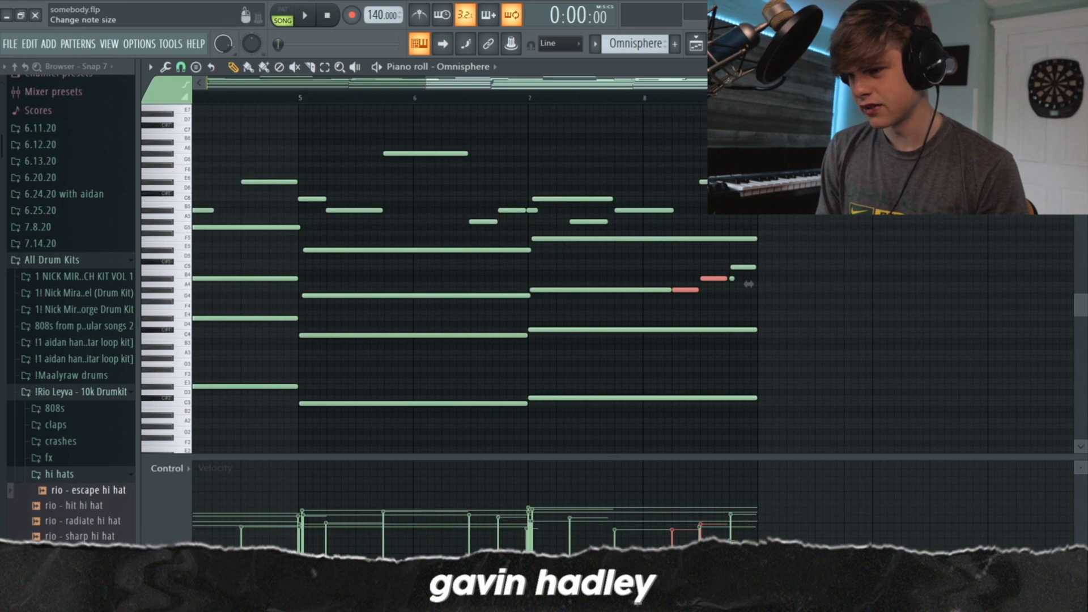
scroll(746, 277, up, 3)
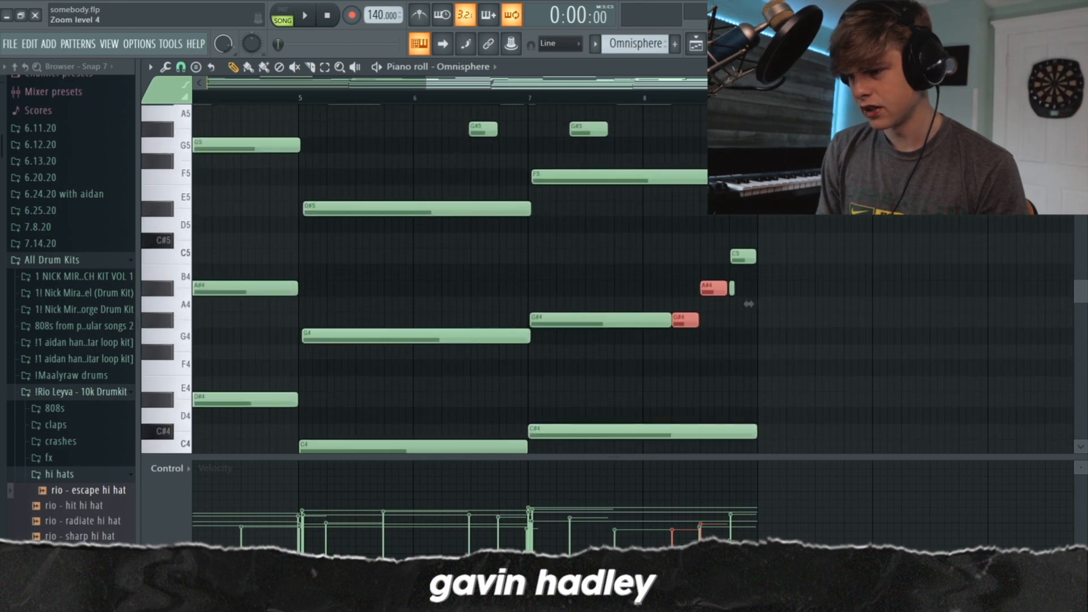
Step: Review Fruity parametric EQ 2 on the Omnisphere mixer track and compare the sound by toggling the effect
key(F9)
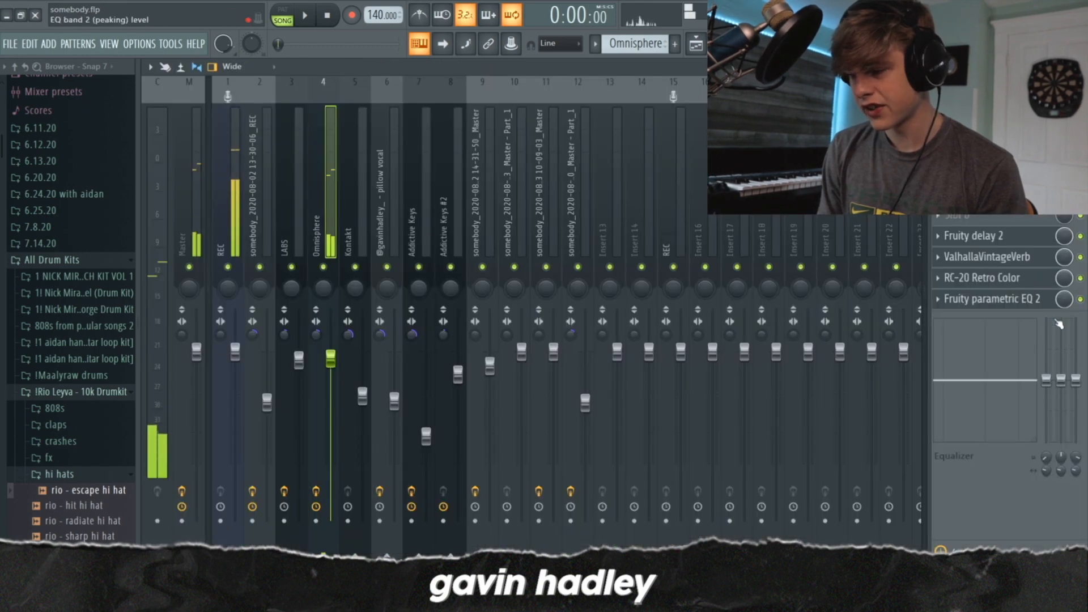
click(989, 299)
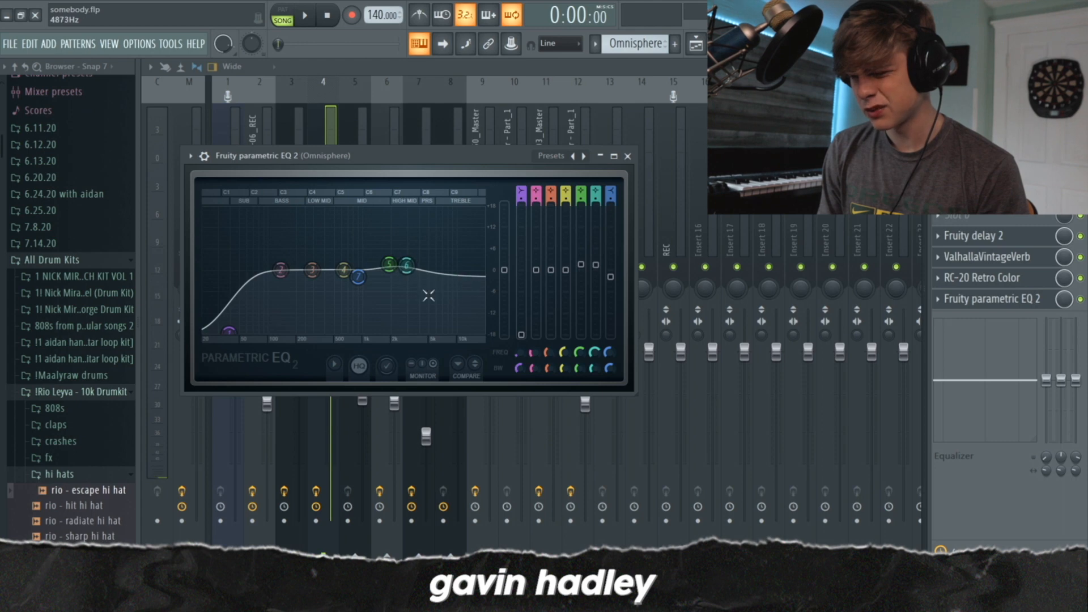
click(1080, 299)
key(space)
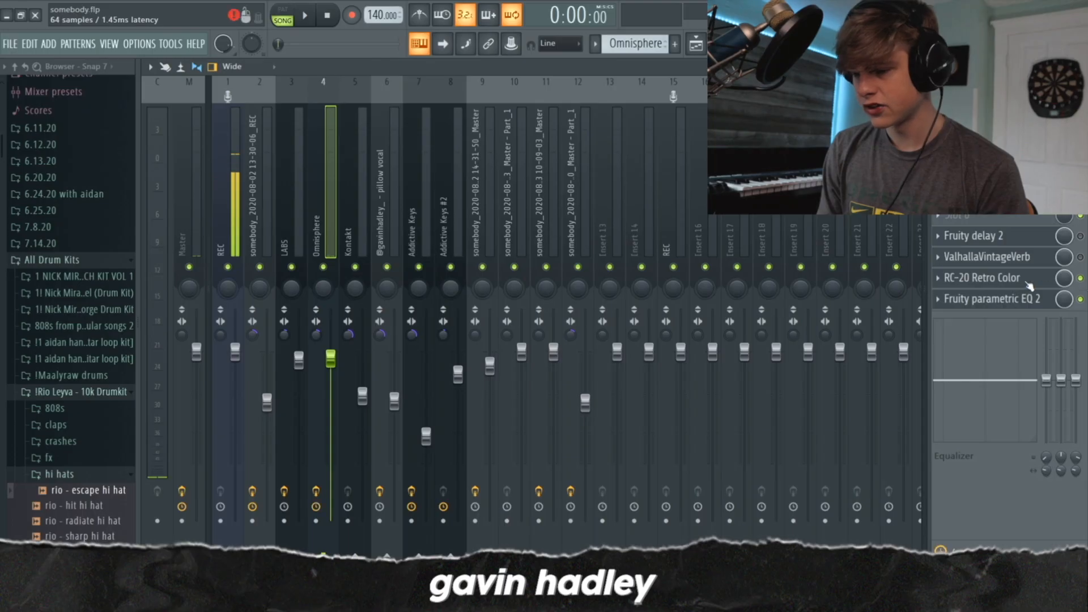
Step: Review the RC-20 Retro Color, ValhallaVintageVerb and Fruity delay 2 effects on the Omnisphere mixer track
click(993, 280)
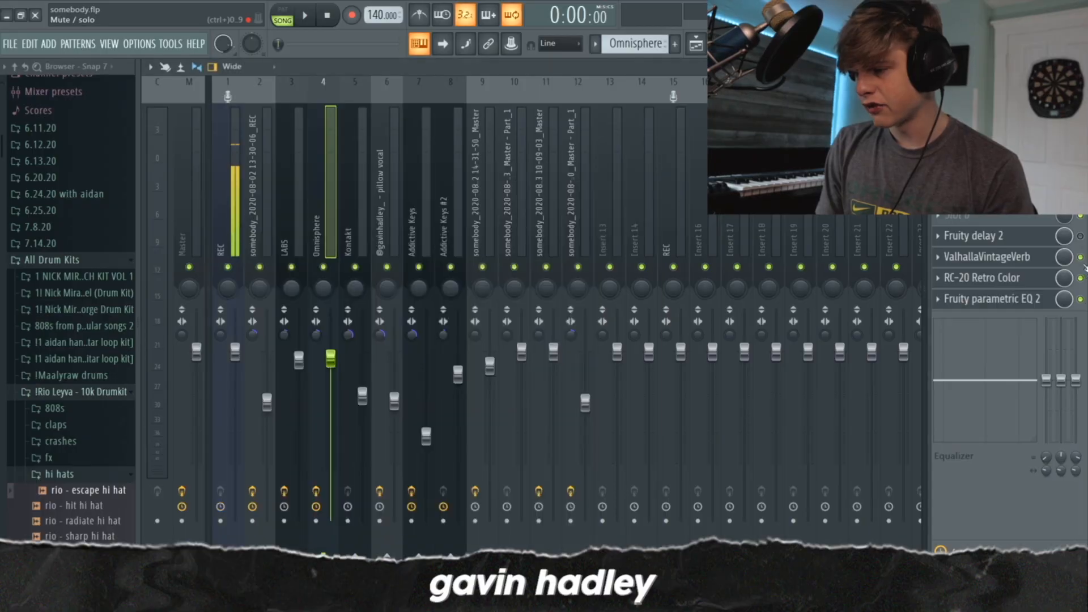
click(986, 257)
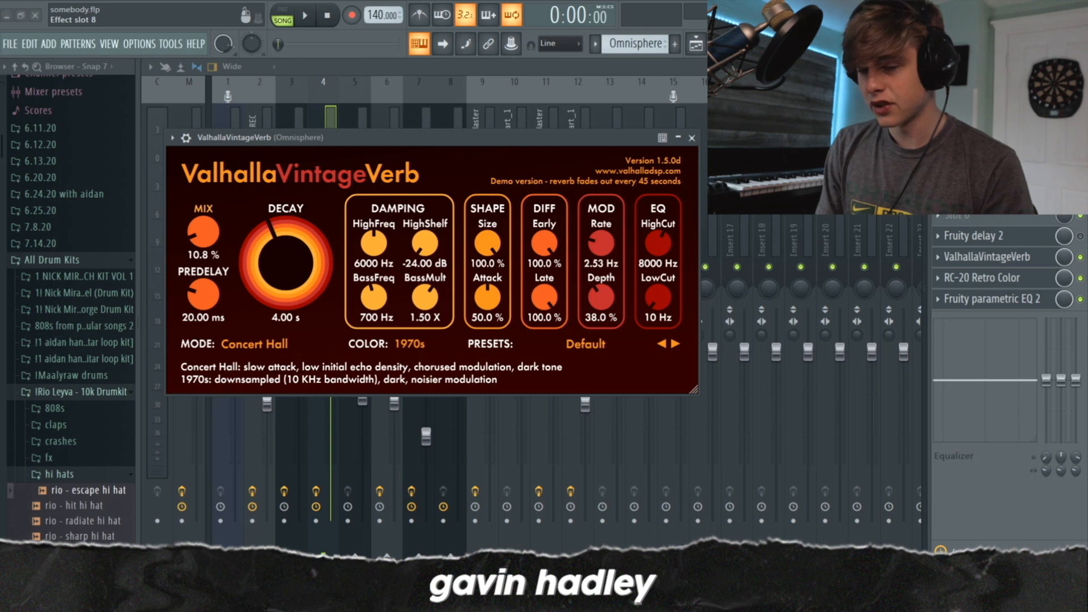
drag(571, 143, 640, 148)
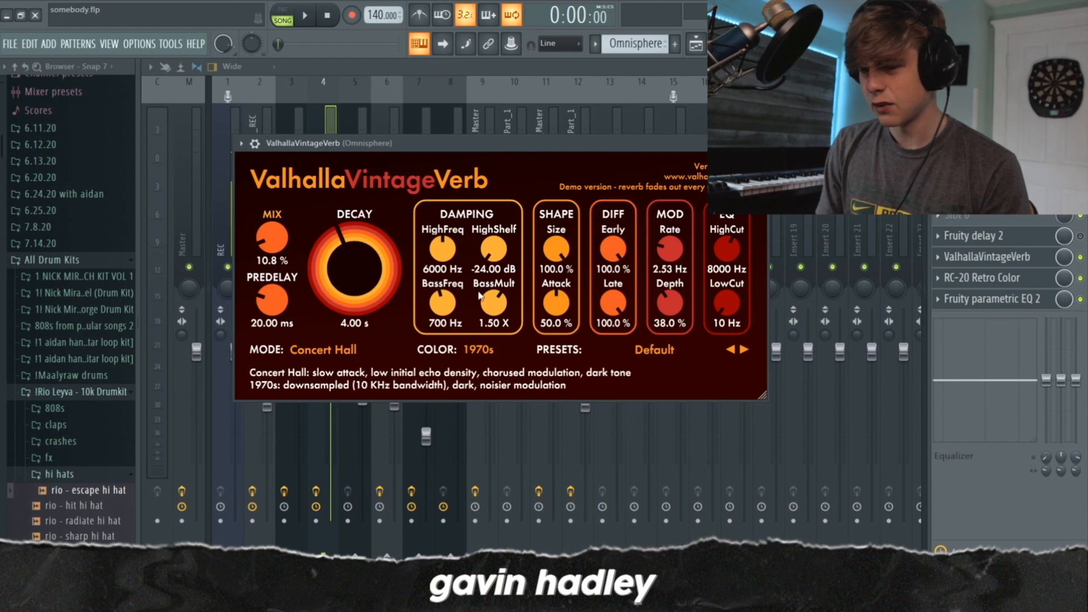
click(1035, 238)
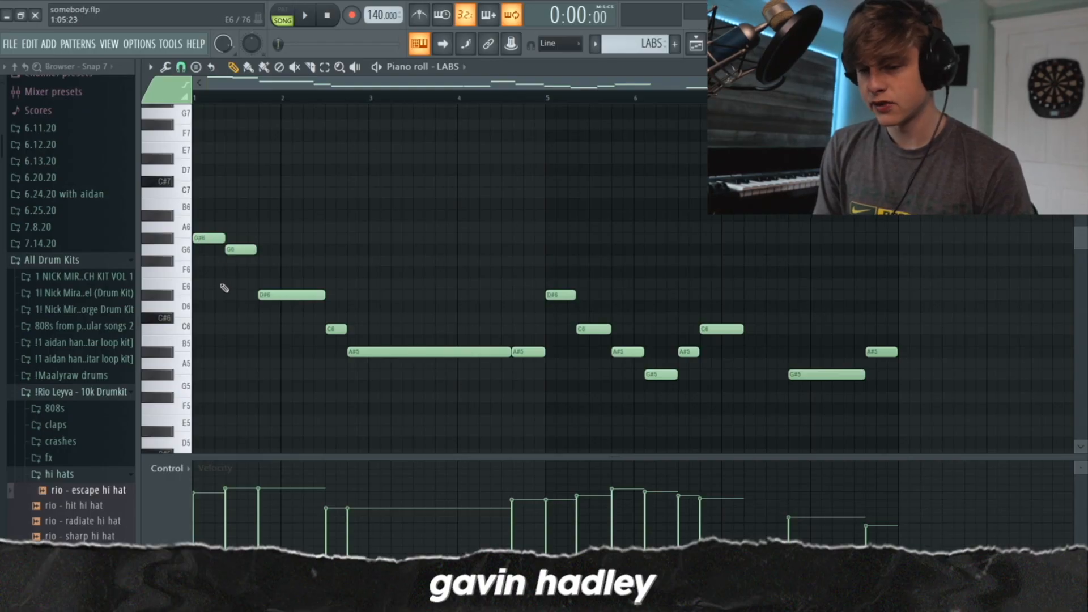
Step: Play the opening notes of the LABS melody from bar 1 and stop playback
click(198, 238)
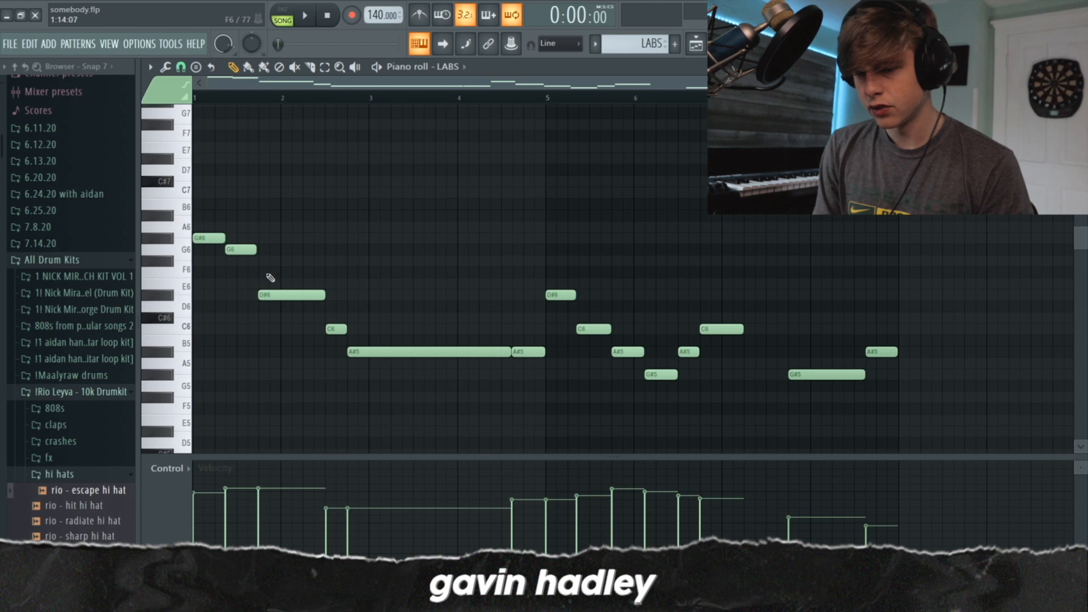
key(space)
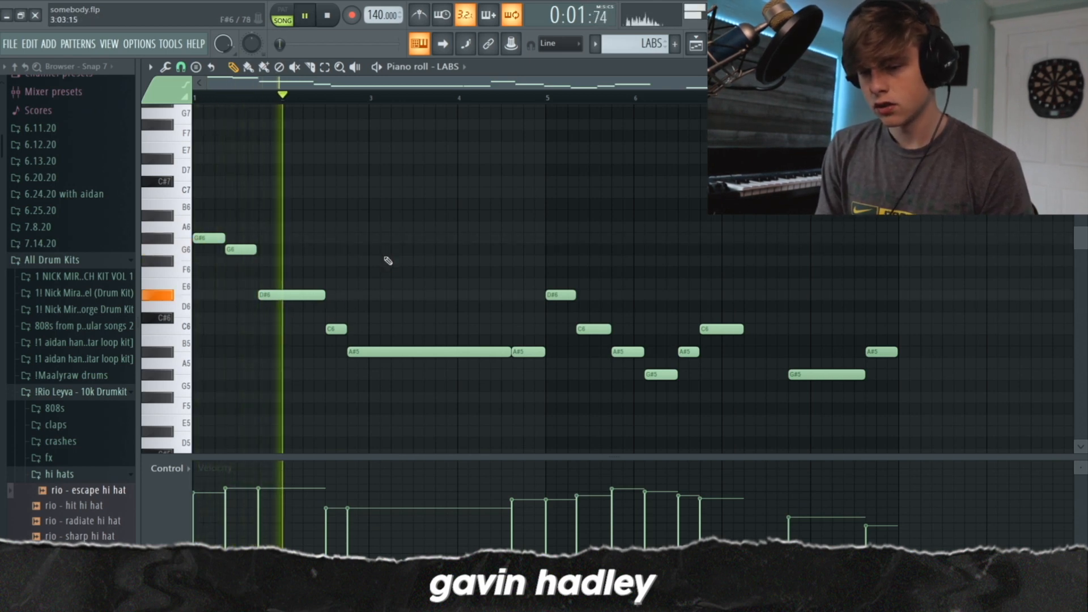
key(space)
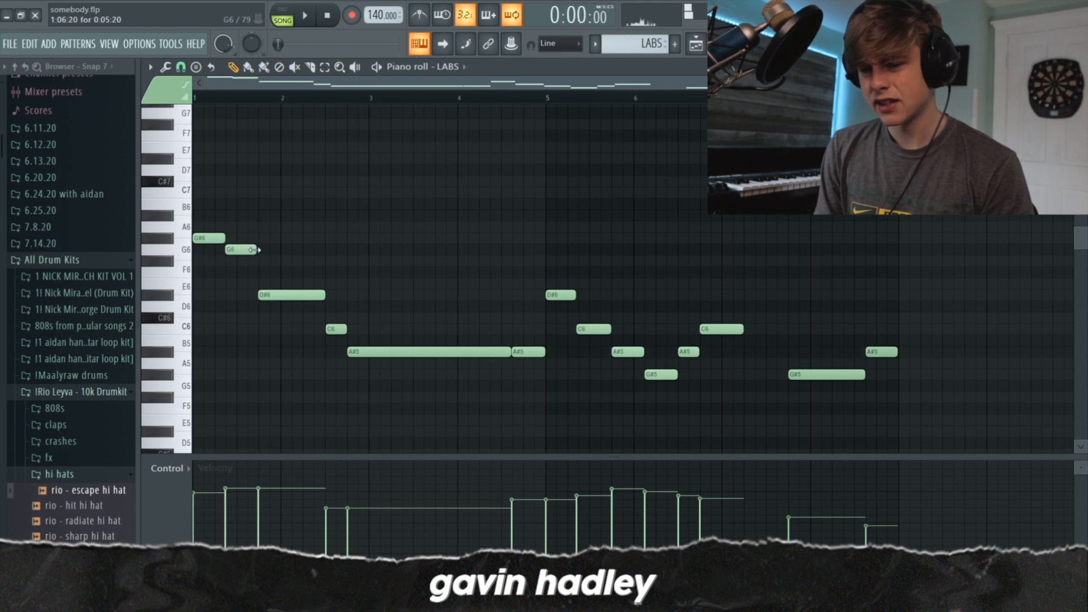
Step: Try shifting the LABS melody's second note, G6, later to 1:08:20, play the result, and undo the move
click(240, 250)
drag(239, 250, 250, 249)
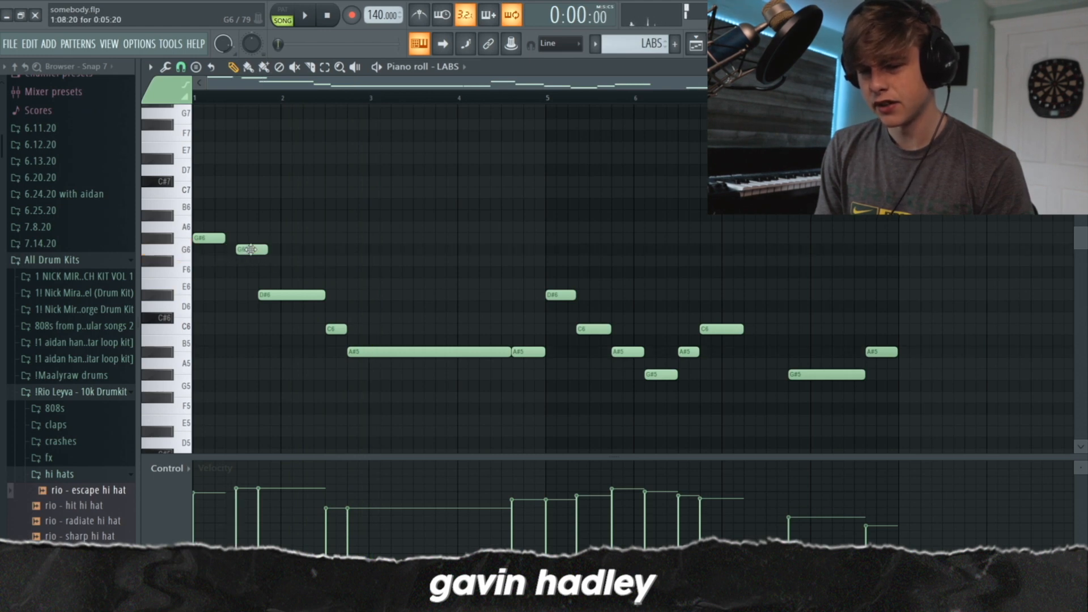
key(space)
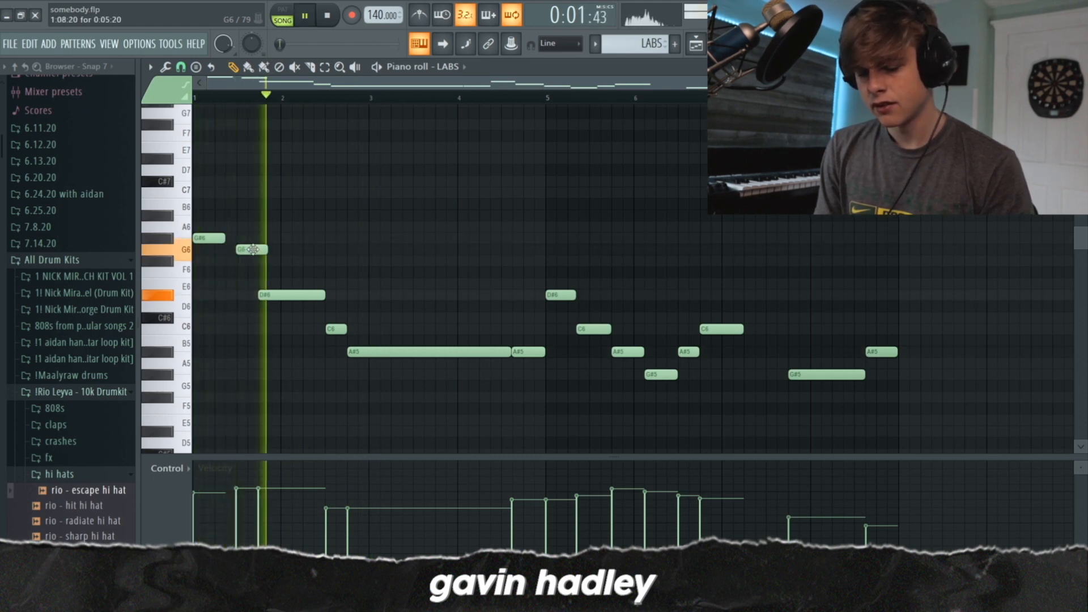
key(space)
key(ctrl+z)
key(ctrl+z)
key(ctrl+z)
Step: Play the first four bars of the LABS melody through the long held A#5 note and stop
scroll(286, 216, down, 2)
scroll(287, 216, up, 1)
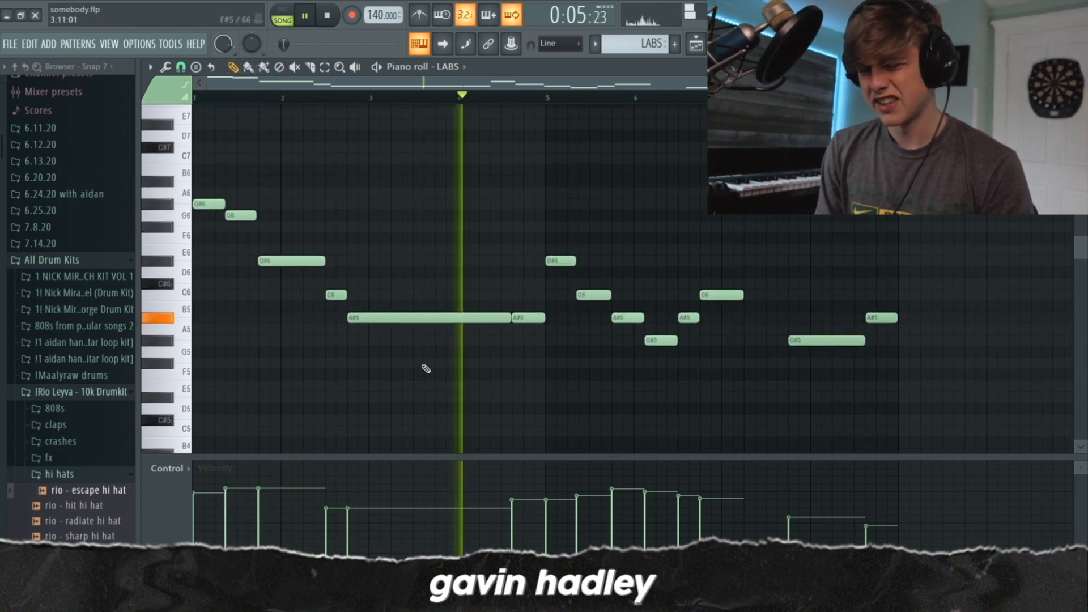
key(space)
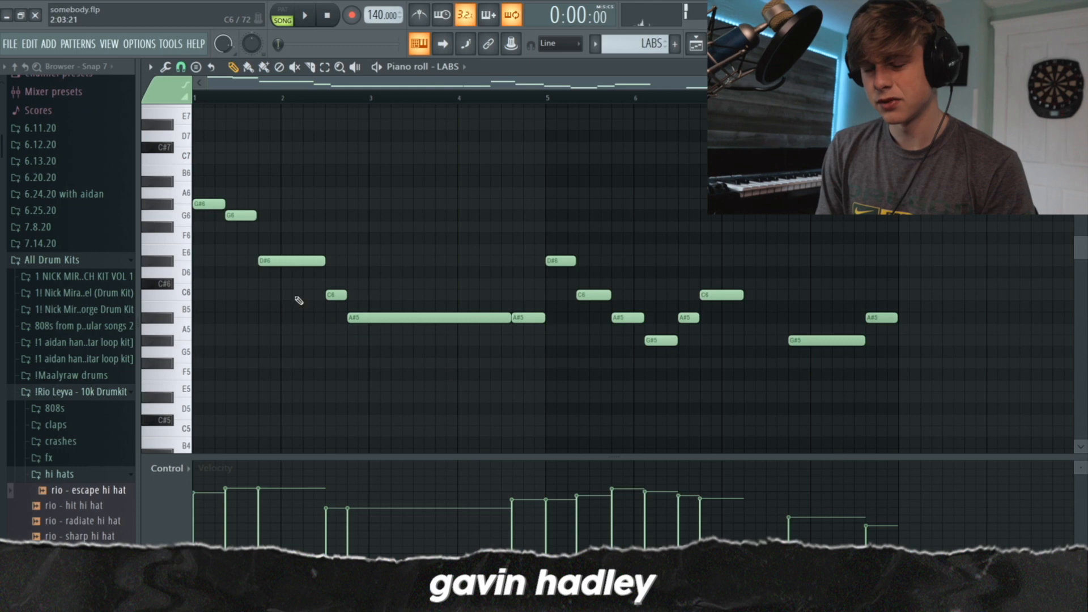
drag(297, 299, 406, 338)
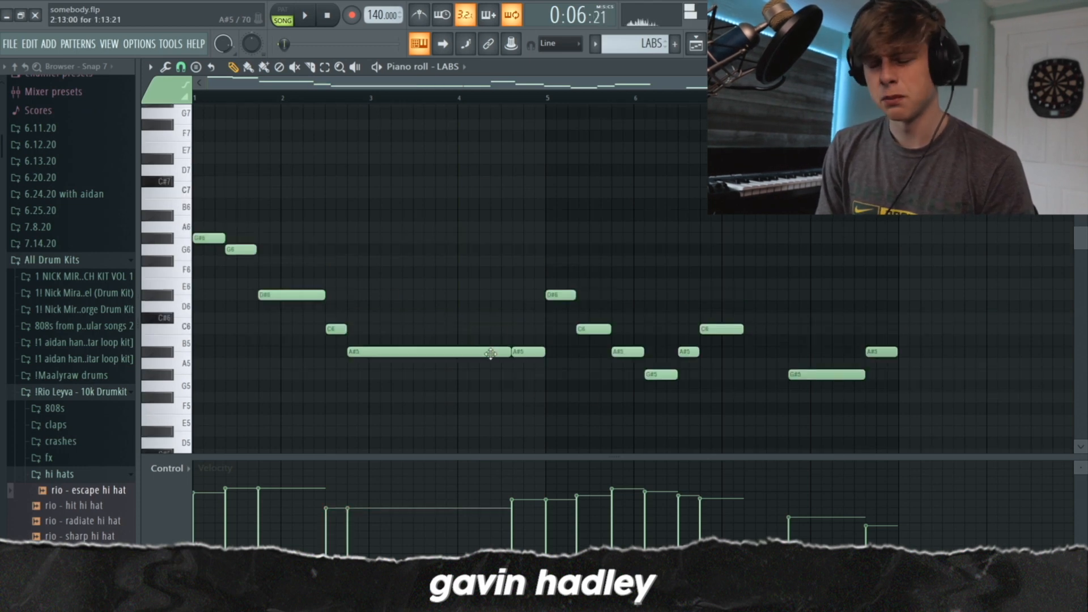
scroll(545, 372, down, 1)
key(space)
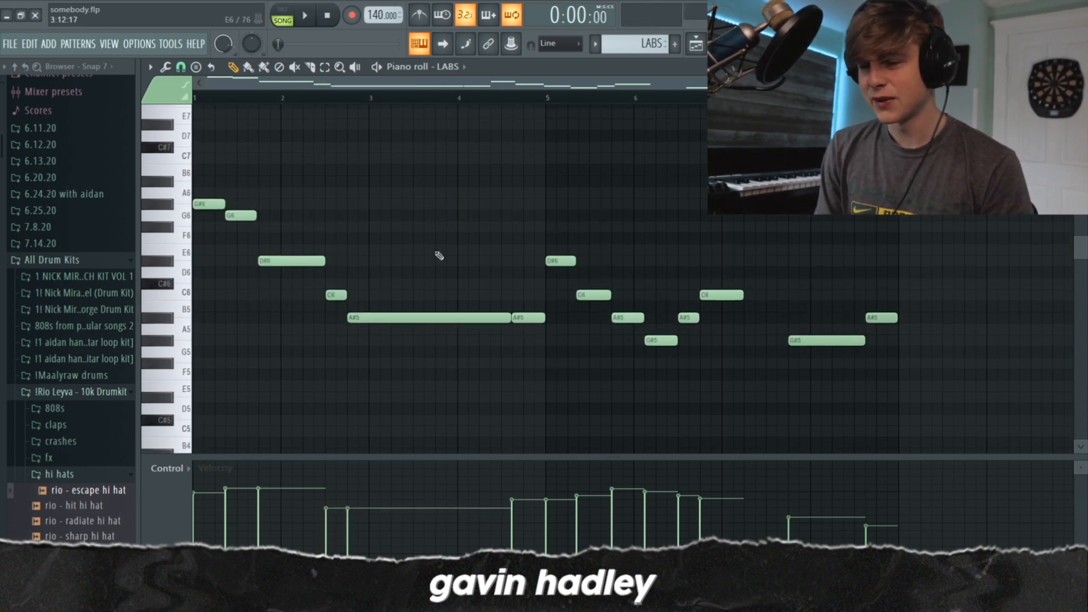
Step: Move the playback position to bar 5 and examine the second half of the LABS melody
scroll(384, 170, up, 4)
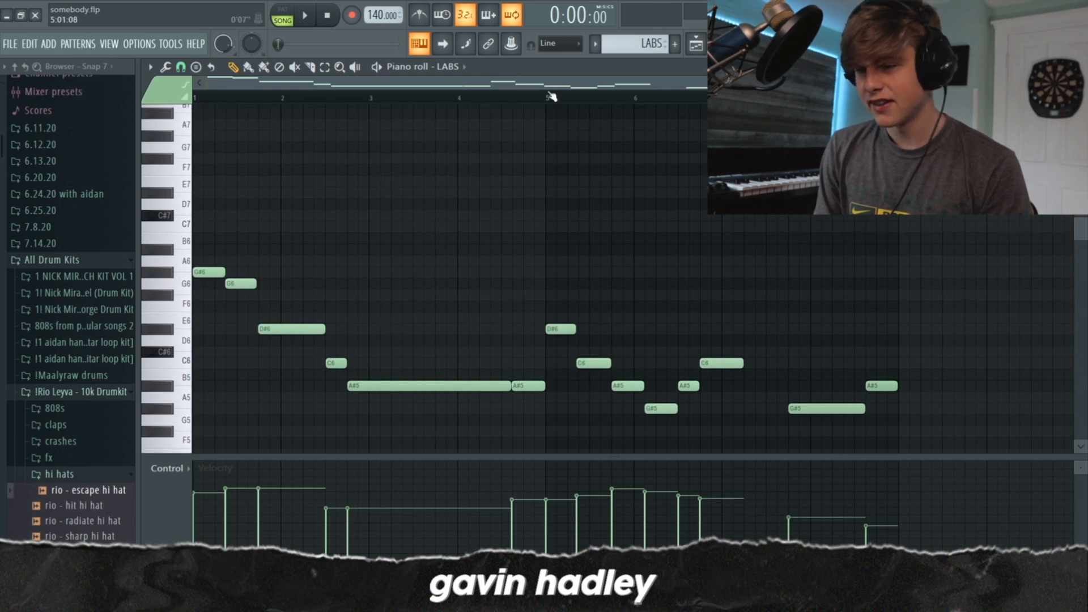
scroll(544, 254, down, 4)
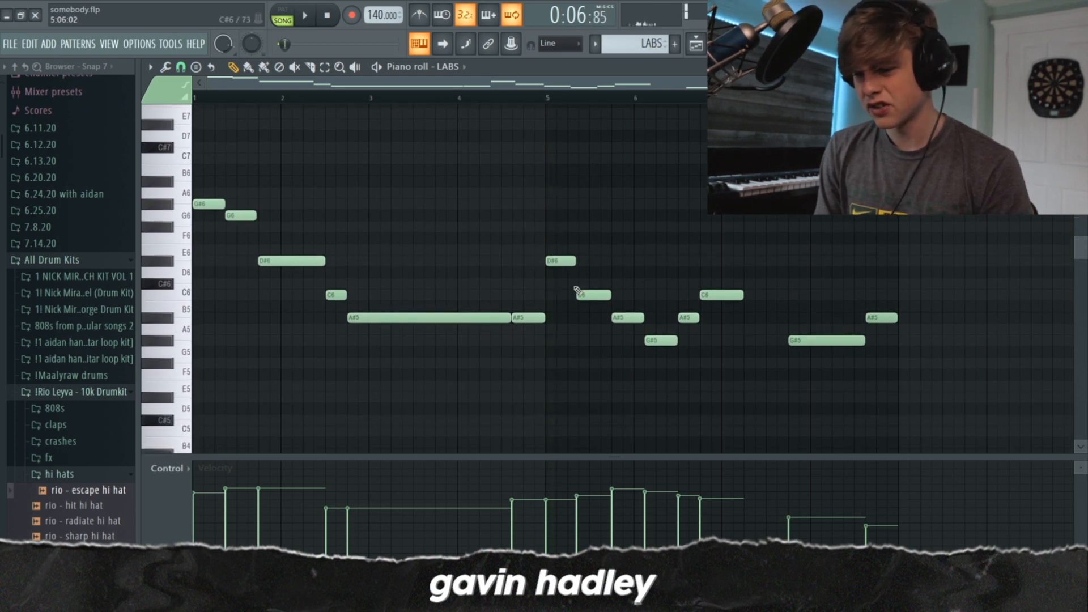
click(622, 331)
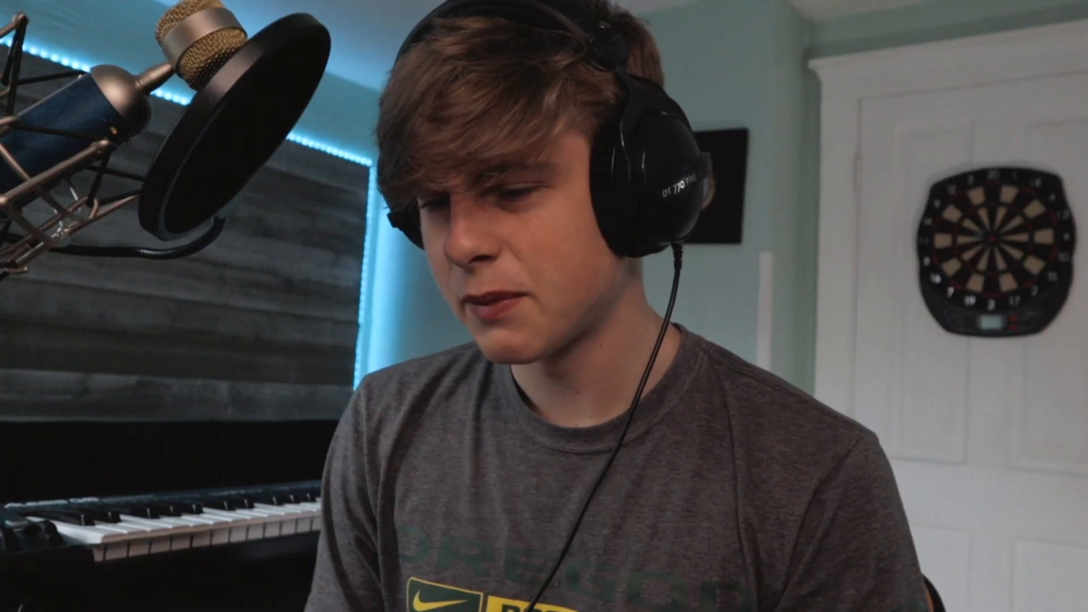